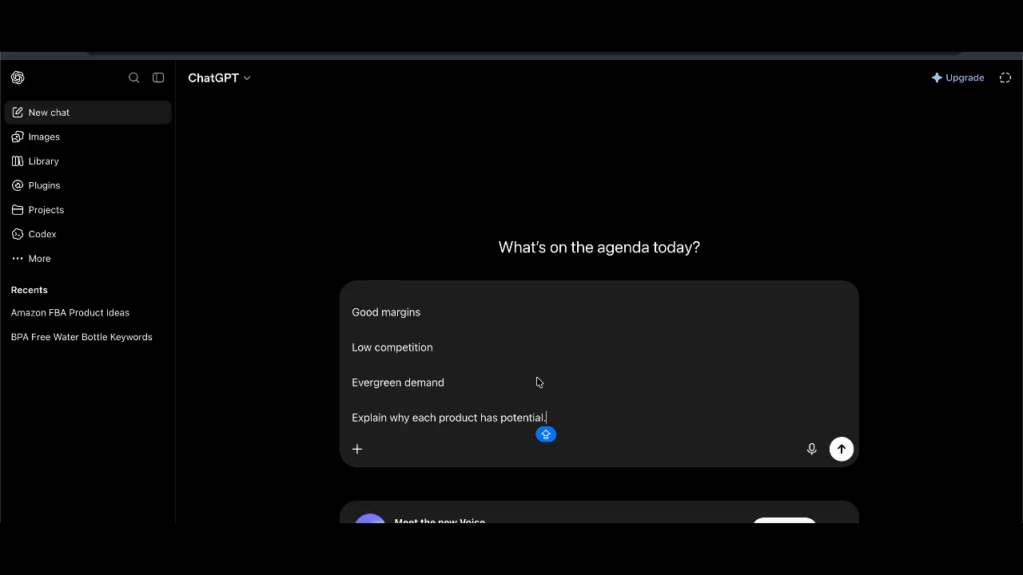
Step: Send the prepared prompt for Amazon FBA product ideas and read the answer through the product table, top picks and evaluation metrics
{"action": "left_click", "coordinate": [841, 449]}
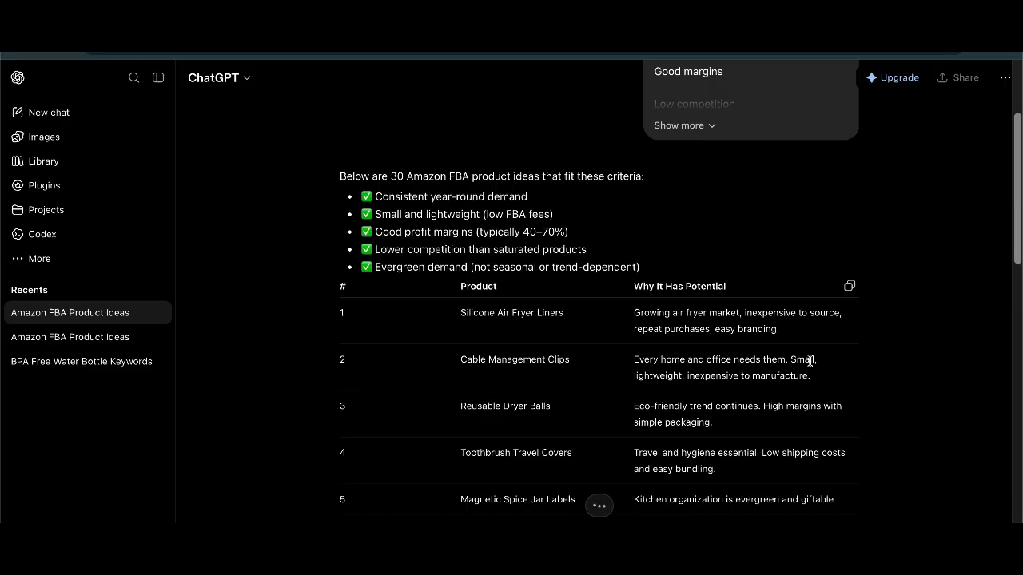
{"action": "scroll", "coordinate": [809, 360], "scroll_direction": "down", "scroll_amount": 1}
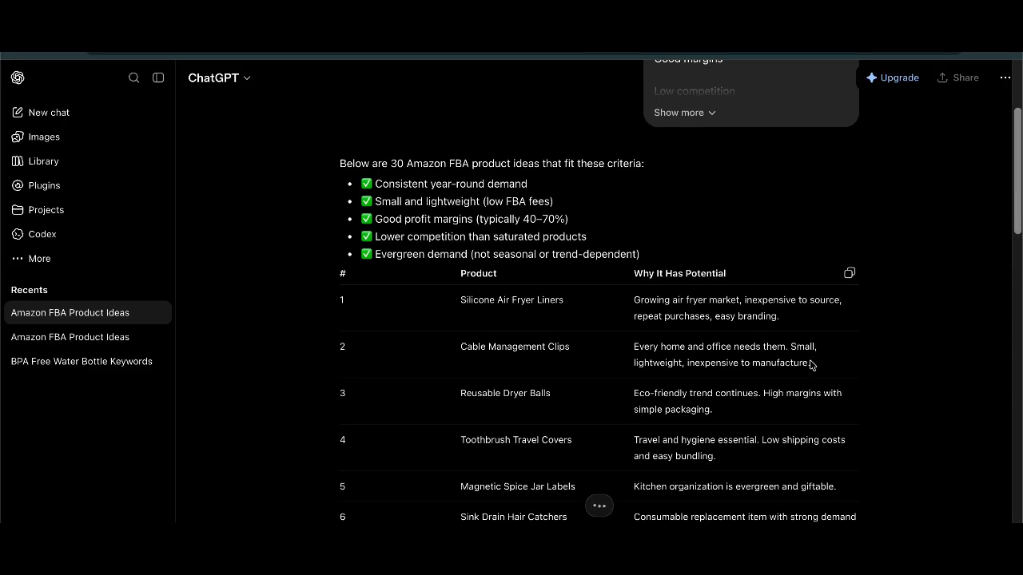
{"action": "scroll", "coordinate": [810, 364], "scroll_direction": "down", "scroll_amount": 1}
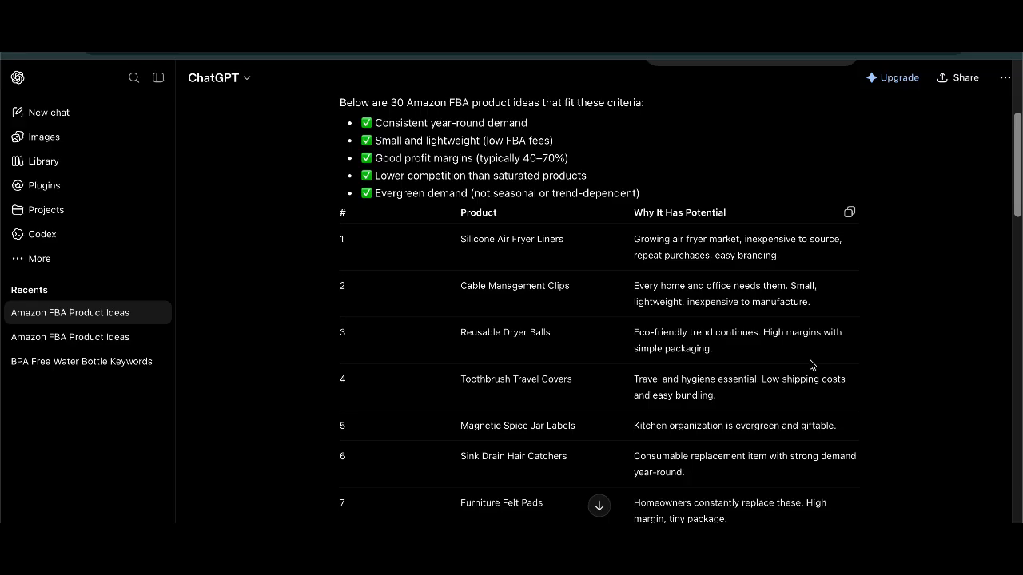
{"action": "scroll", "coordinate": [809, 365], "scroll_direction": "down", "scroll_amount": 10}
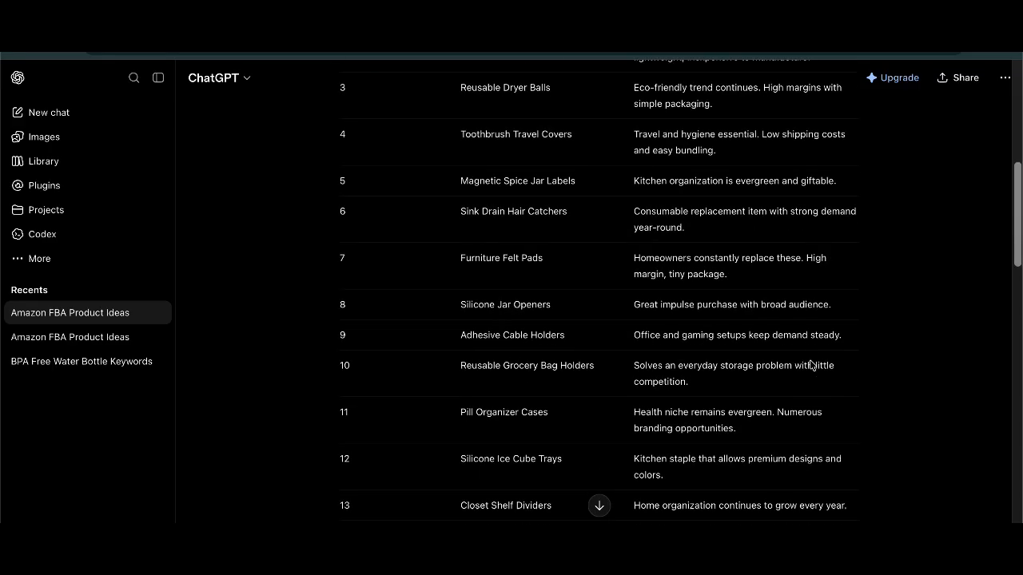
{"action": "scroll", "coordinate": [809, 361], "scroll_direction": "down", "scroll_amount": 18}
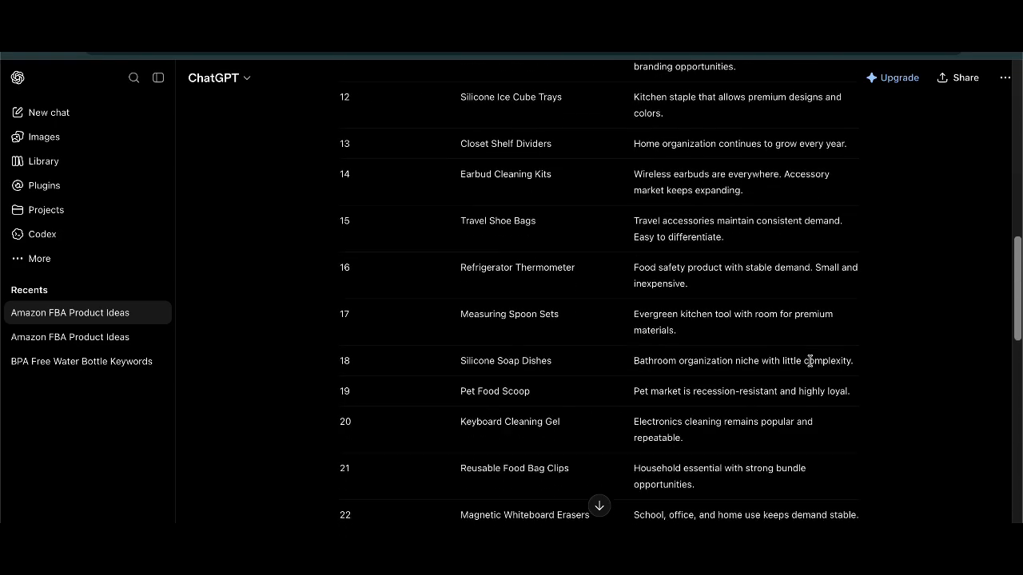
{"action": "scroll", "coordinate": [809, 365], "scroll_direction": "down", "scroll_amount": 5}
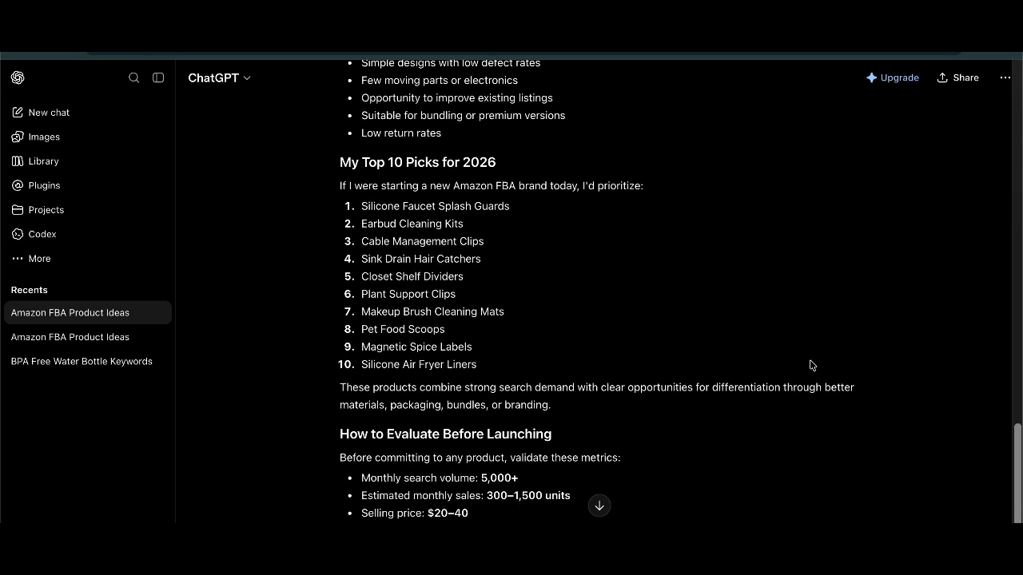
{"action": "scroll", "coordinate": [809, 365], "scroll_direction": "down", "scroll_amount": 3}
{"action": "scroll", "coordinate": [810, 365], "scroll_direction": "down", "scroll_amount": 3}
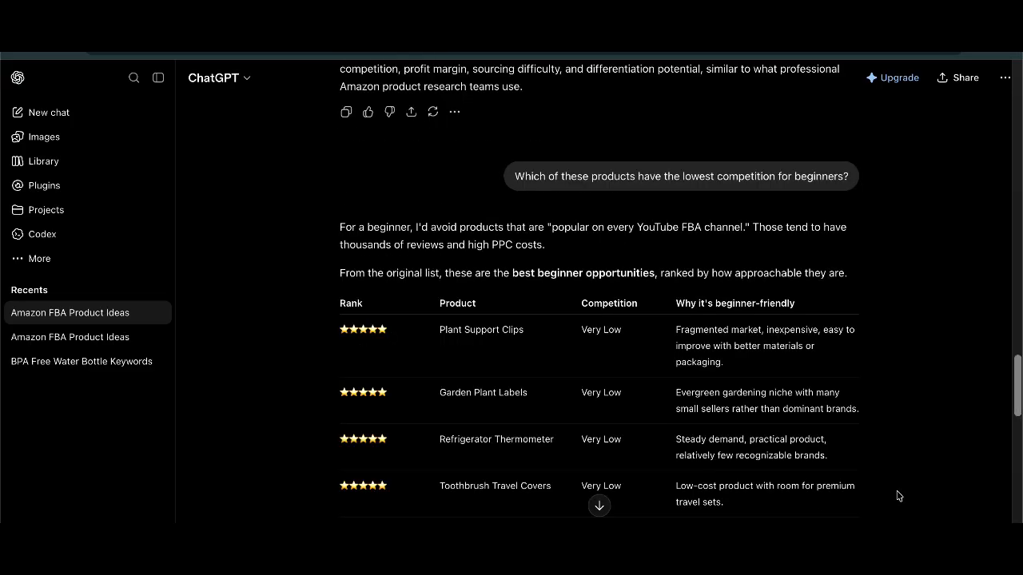
Step: Read the answer on the lowest-competition products for beginners, from the ranked table to the end of the reply
{"action": "scroll", "coordinate": [897, 497], "scroll_direction": "down", "scroll_amount": 2}
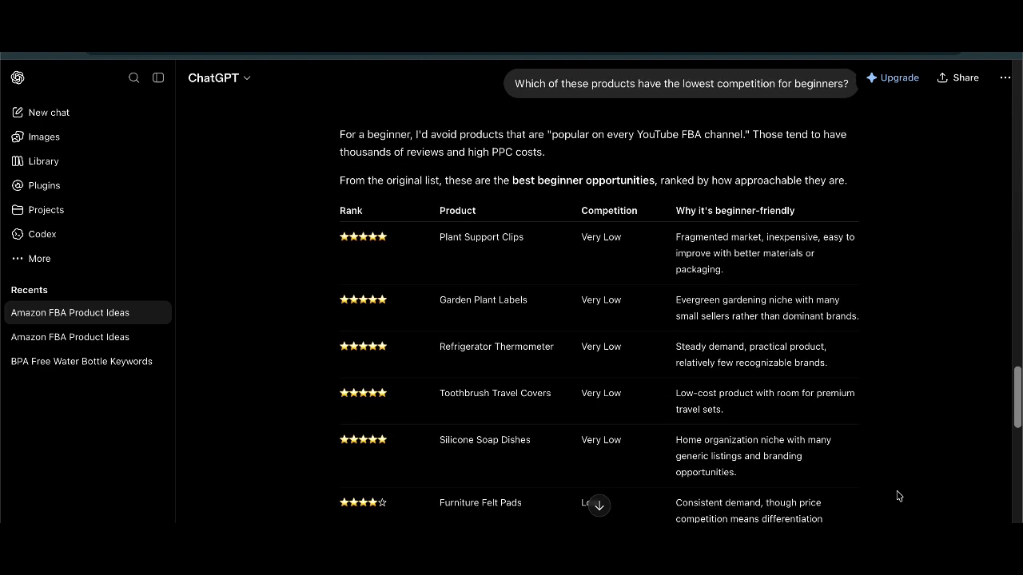
{"action": "scroll", "coordinate": [897, 496], "scroll_direction": "down", "scroll_amount": 2}
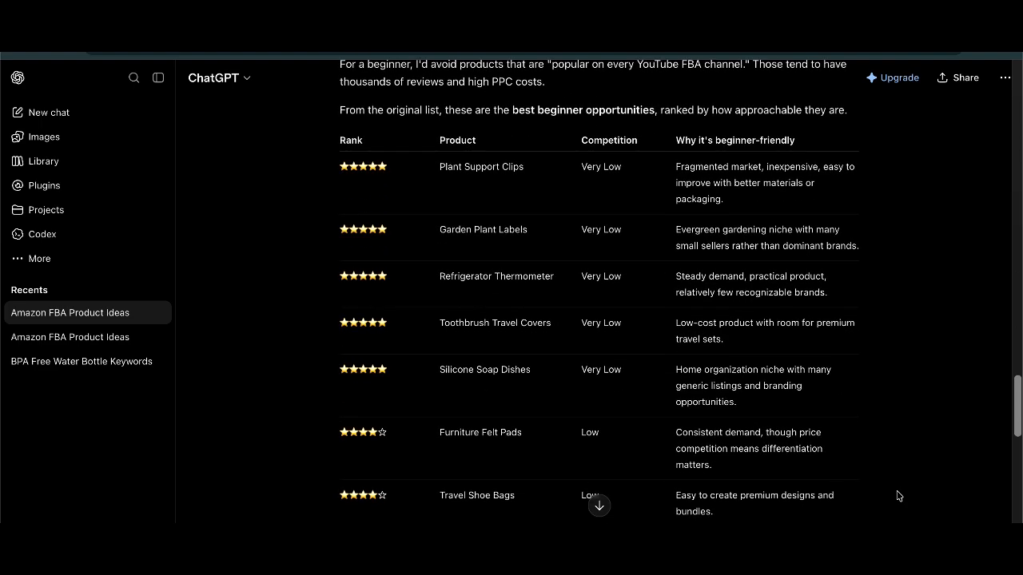
{"action": "scroll", "coordinate": [897, 496], "scroll_direction": "down", "scroll_amount": 6}
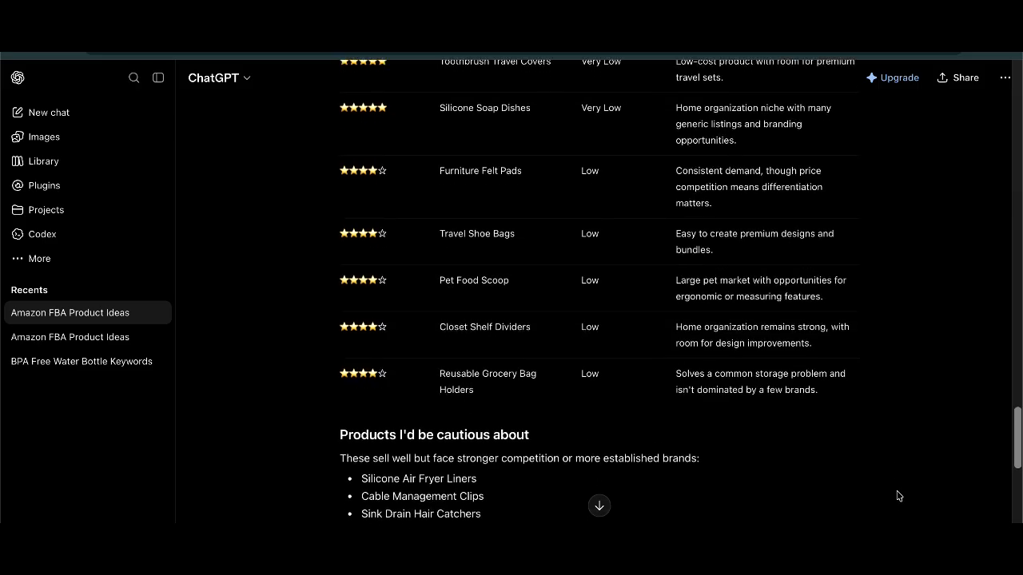
{"action": "scroll", "coordinate": [897, 496], "scroll_direction": "down", "scroll_amount": 2}
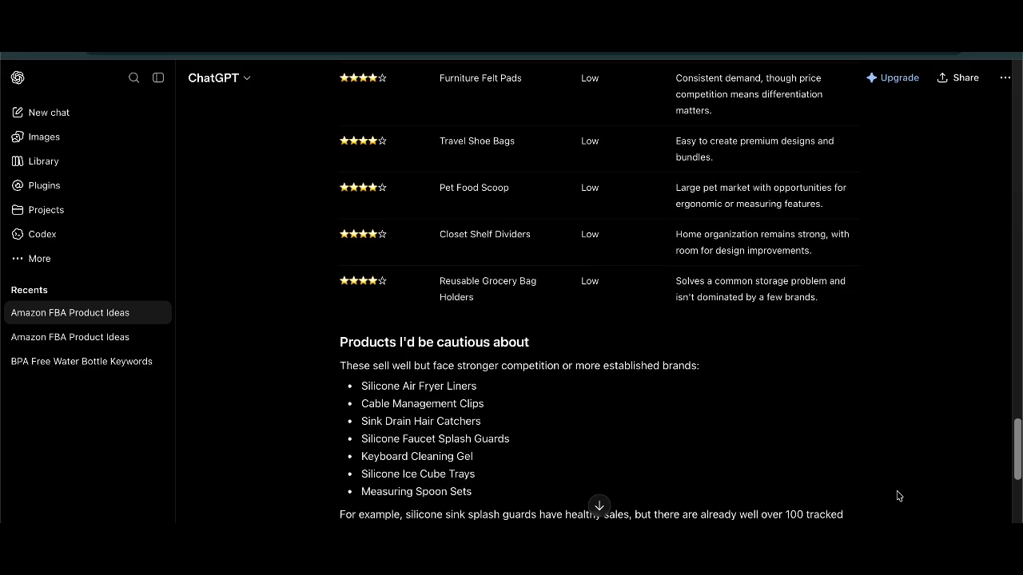
{"action": "scroll", "coordinate": [897, 496], "scroll_direction": "down", "scroll_amount": 6}
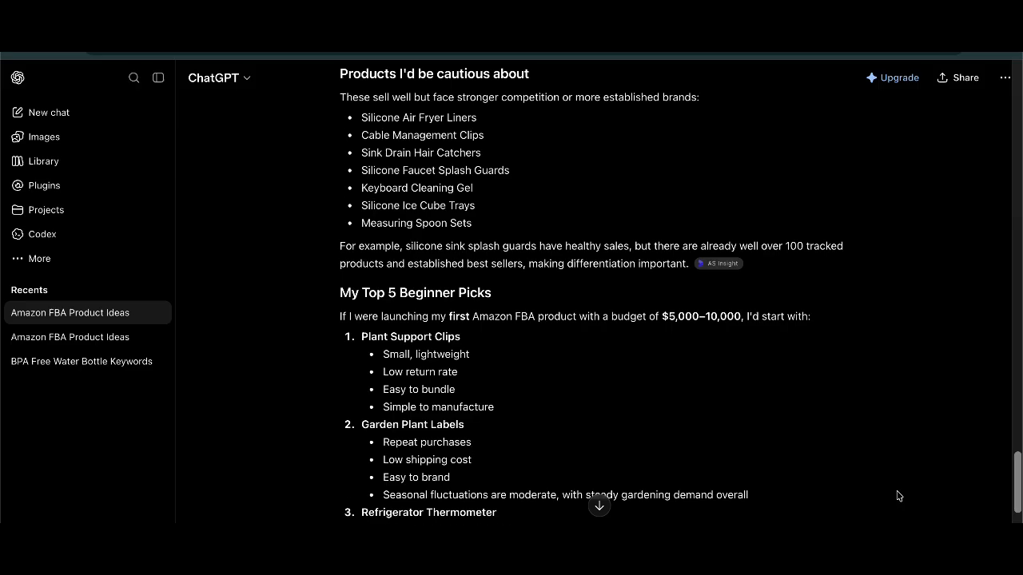
{"action": "left_click", "coordinate": [599, 504]}
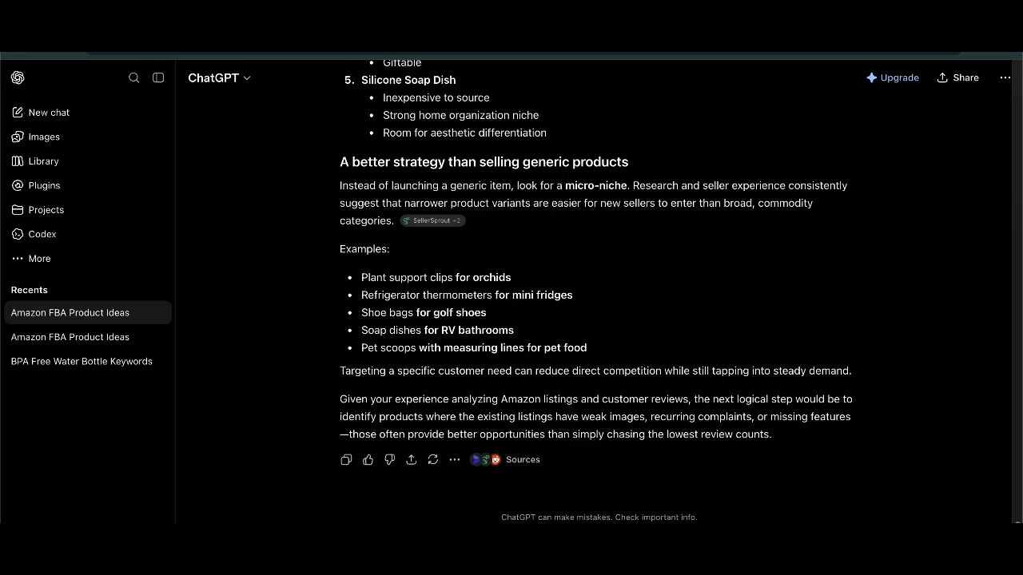
Step: Look through the table of micro-niche variants for the beginner-friendly products
{"action": "scroll", "coordinate": [810, 319], "scroll_direction": "up", "scroll_amount": 10}
{"action": "scroll", "coordinate": [811, 319], "scroll_direction": "down", "scroll_amount": 2}
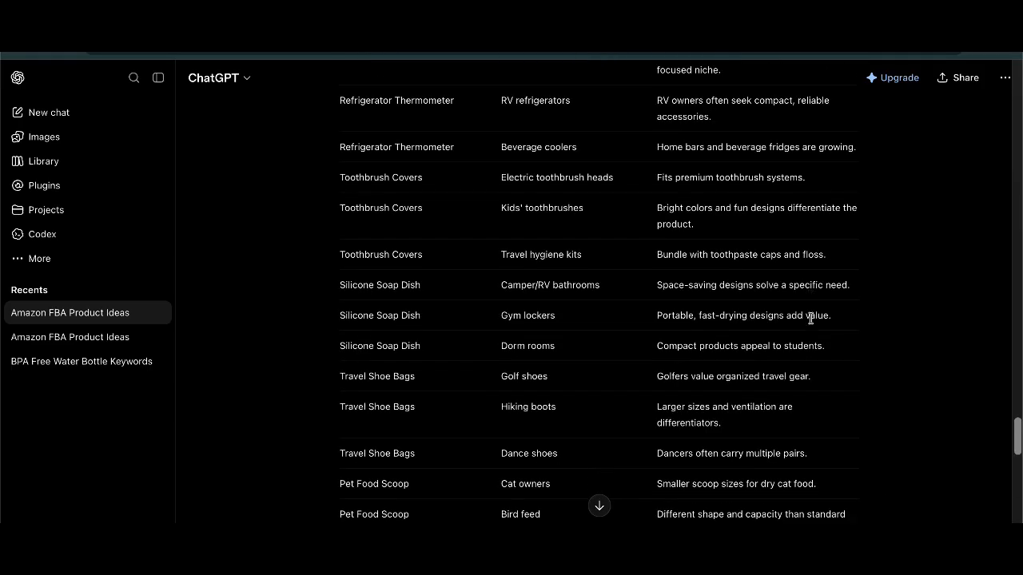
{"action": "scroll", "coordinate": [810, 319], "scroll_direction": "up", "scroll_amount": 5}
{"action": "scroll", "coordinate": [810, 321], "scroll_direction": "down", "scroll_amount": 15}
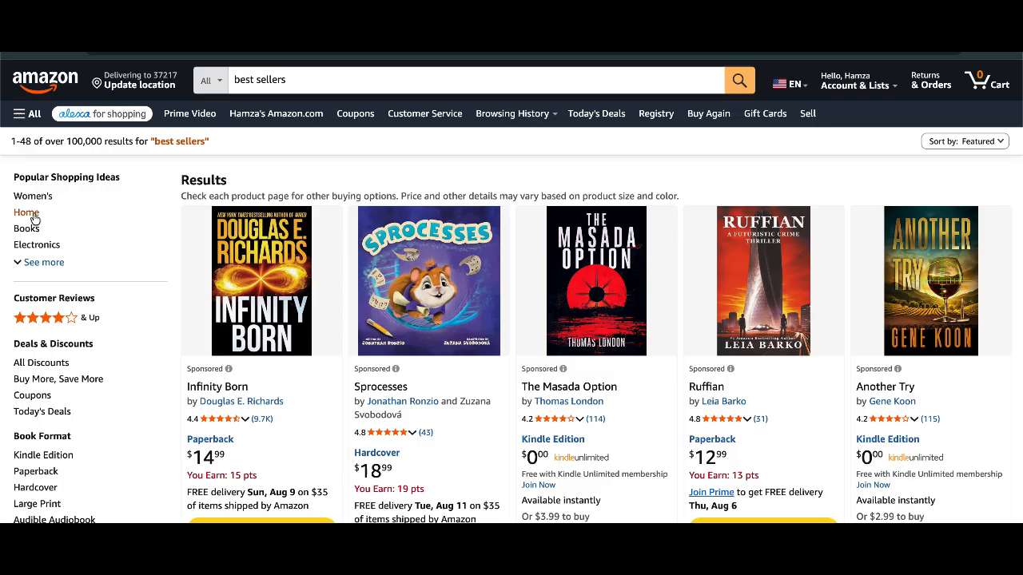
Step: On Amazon, narrow the "best sellers" results to Home, Kitchen and the Dining & Entertaining department
{"action": "left_click", "coordinate": [26, 212]}
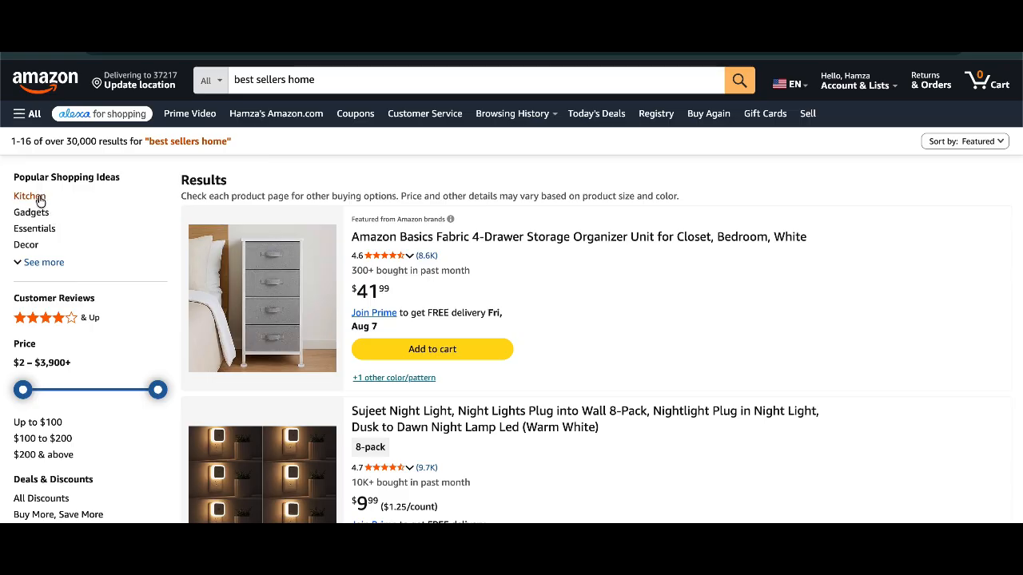
{"action": "left_click", "coordinate": [38, 197]}
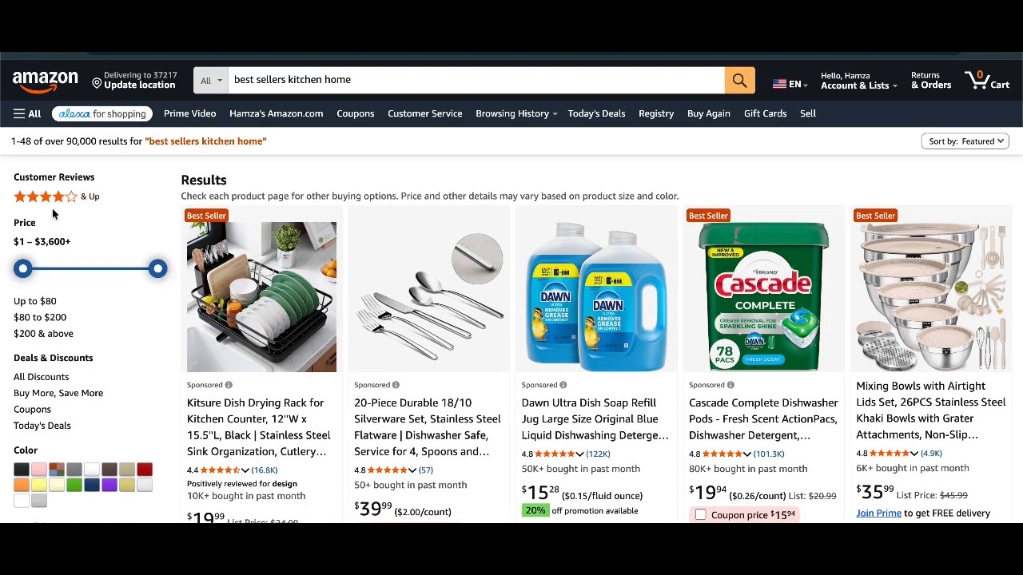
{"action": "scroll", "coordinate": [52, 342], "scroll_direction": "down", "scroll_amount": 5}
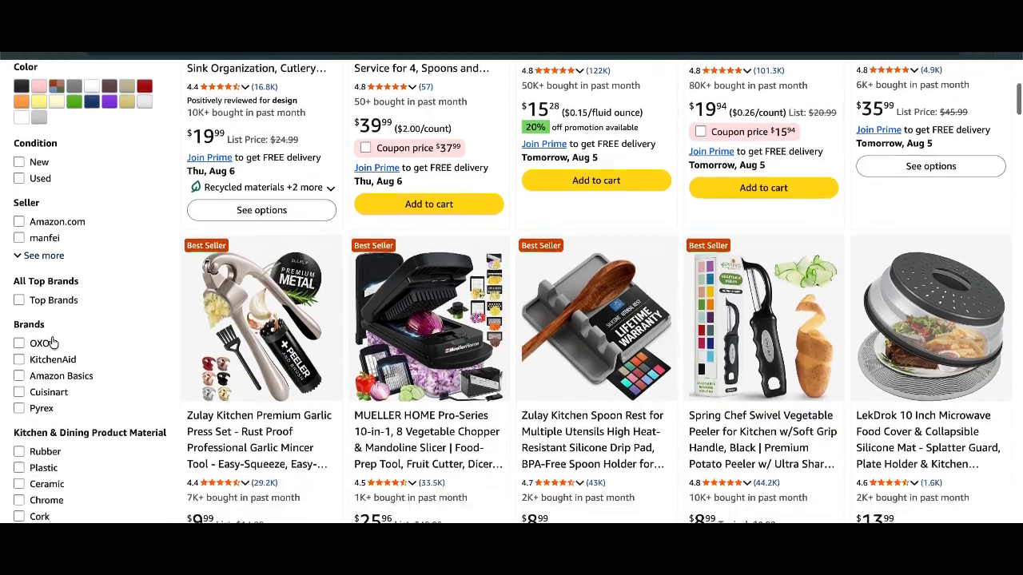
{"action": "scroll", "coordinate": [52, 342], "scroll_direction": "down", "scroll_amount": 3}
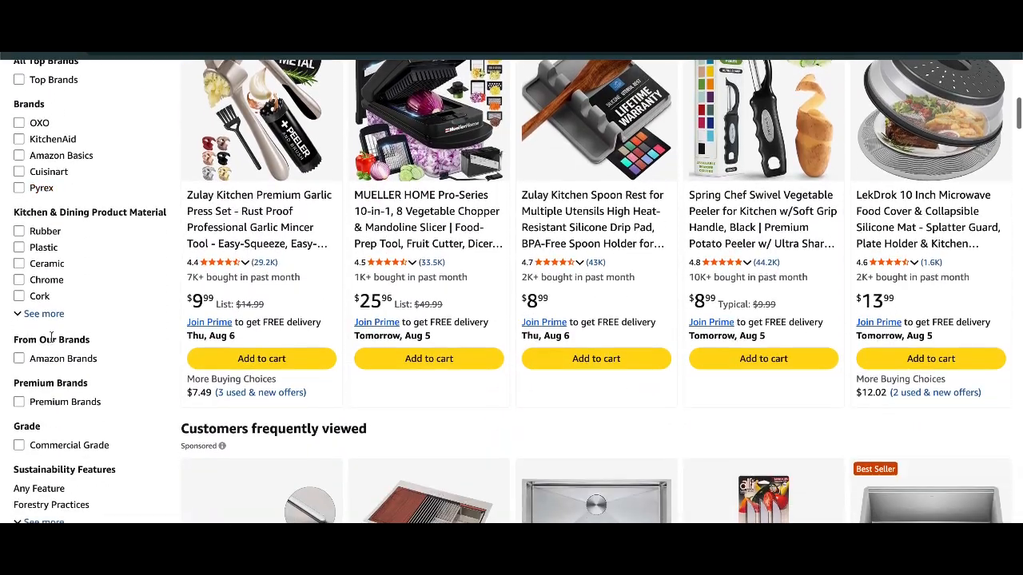
{"action": "scroll", "coordinate": [52, 338], "scroll_direction": "down", "scroll_amount": 4}
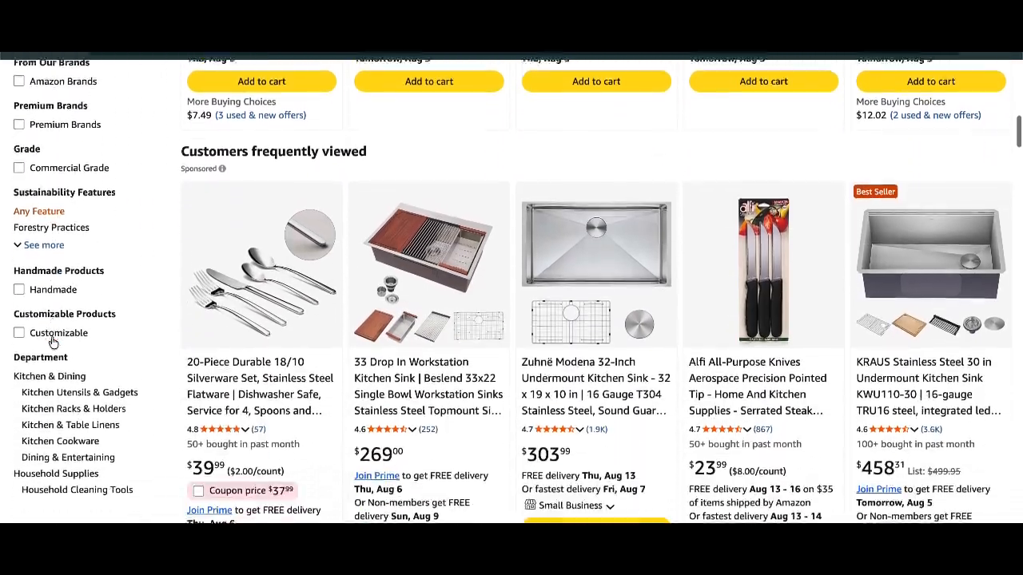
{"action": "scroll", "coordinate": [52, 342], "scroll_direction": "down", "scroll_amount": 1}
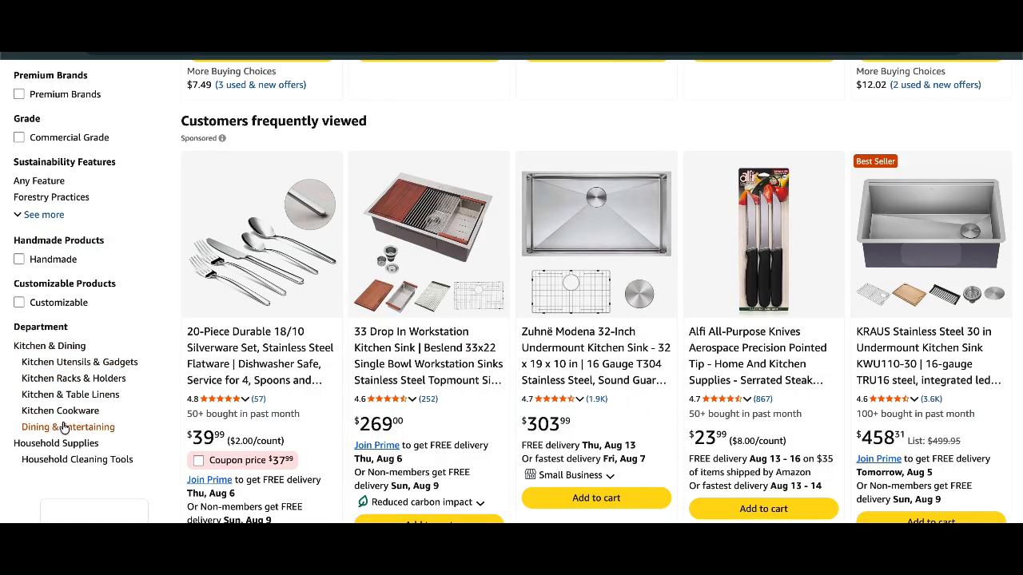
{"action": "left_click", "coordinate": [106, 427]}
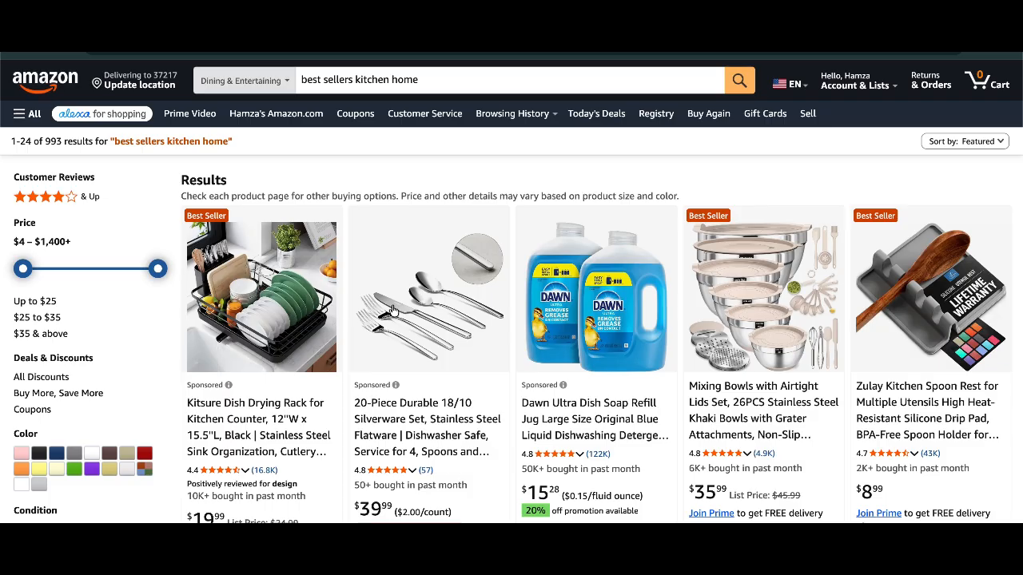
Step: Examine the Dining & Entertaining best sellers and the listing details of the STILLOYE 40-piece silverware set
{"action": "scroll", "coordinate": [390, 310], "scroll_direction": "down", "scroll_amount": 4}
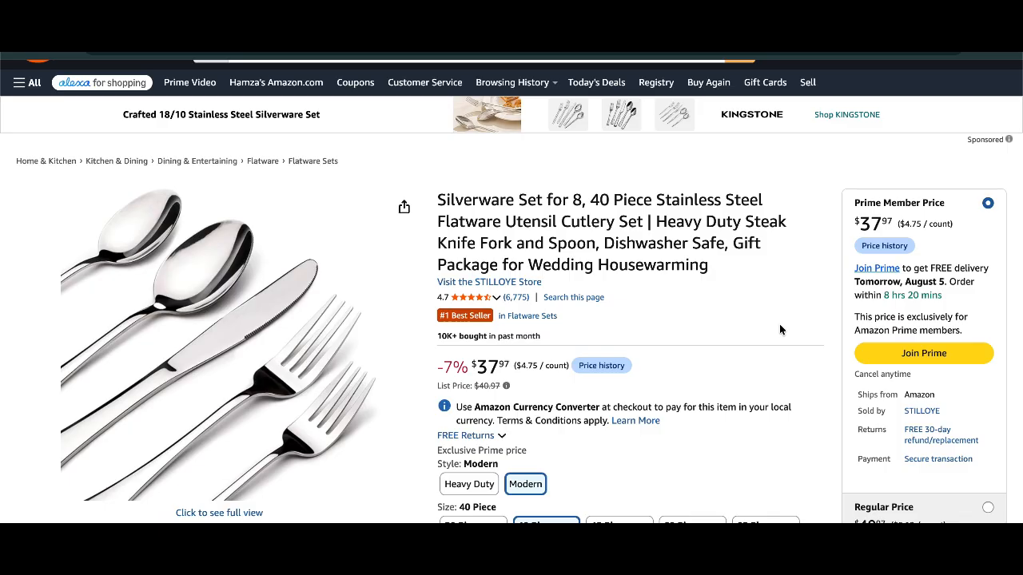
{"action": "scroll", "coordinate": [780, 329], "scroll_direction": "down", "scroll_amount": 1}
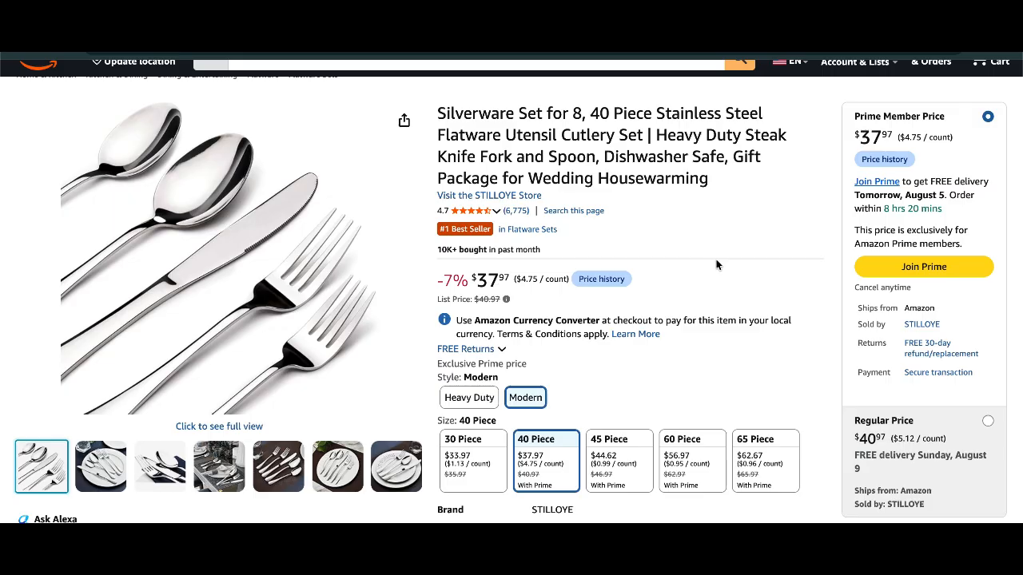
{"action": "scroll", "coordinate": [716, 264], "scroll_direction": "up", "scroll_amount": 2}
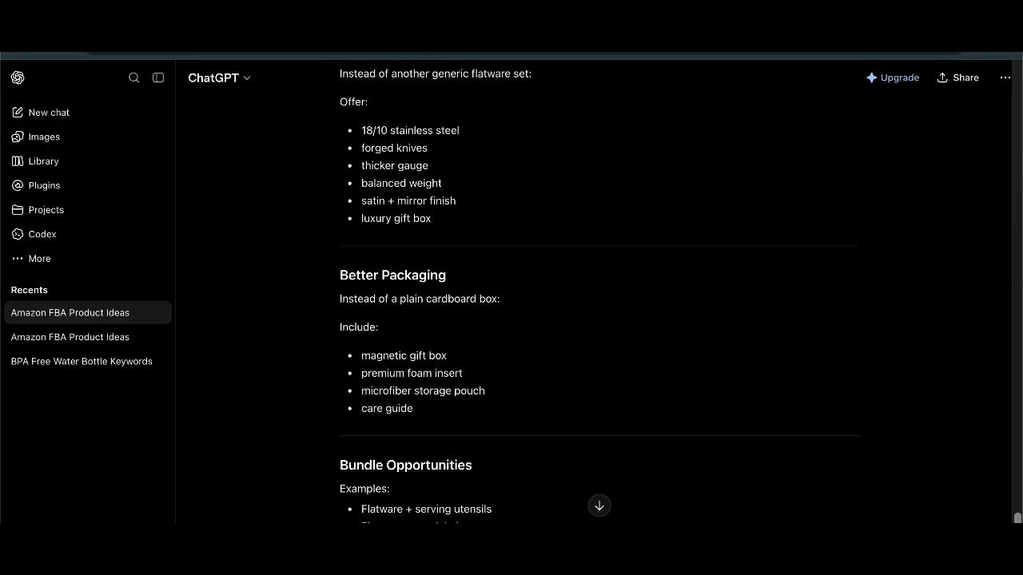
Step: In ChatGPT, read the flatware set's packaging, bundle and brand positioning suggestions
{"action": "scroll", "coordinate": [599, 290], "scroll_direction": "down", "scroll_amount": 6}
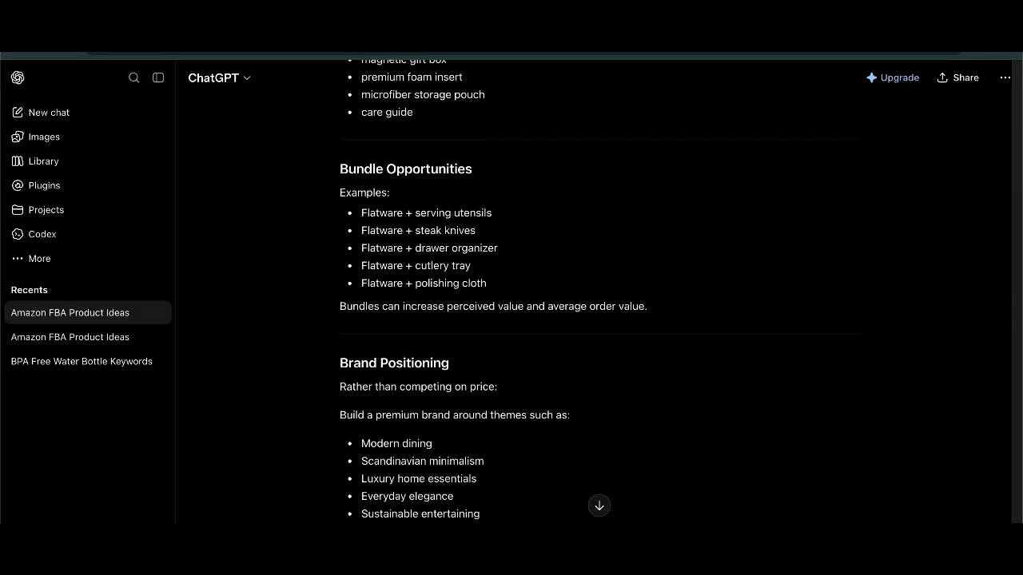
{"action": "scroll", "coordinate": [600, 290], "scroll_direction": "down", "scroll_amount": 4}
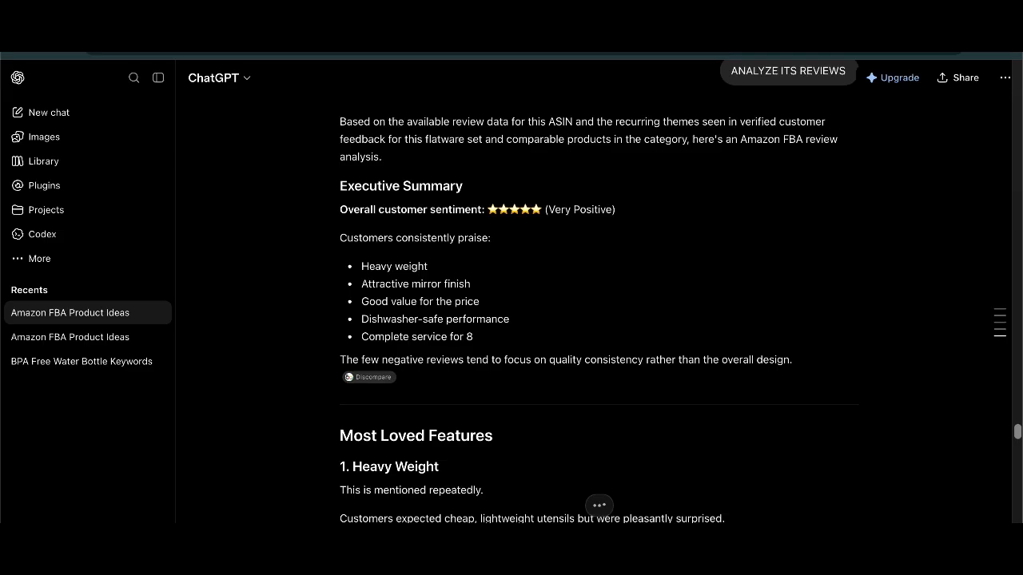
Step: Read the review analysis of the flatware set, covering the executive summary and most loved features
{"action": "scroll", "coordinate": [599, 290], "scroll_direction": "down", "scroll_amount": 1}
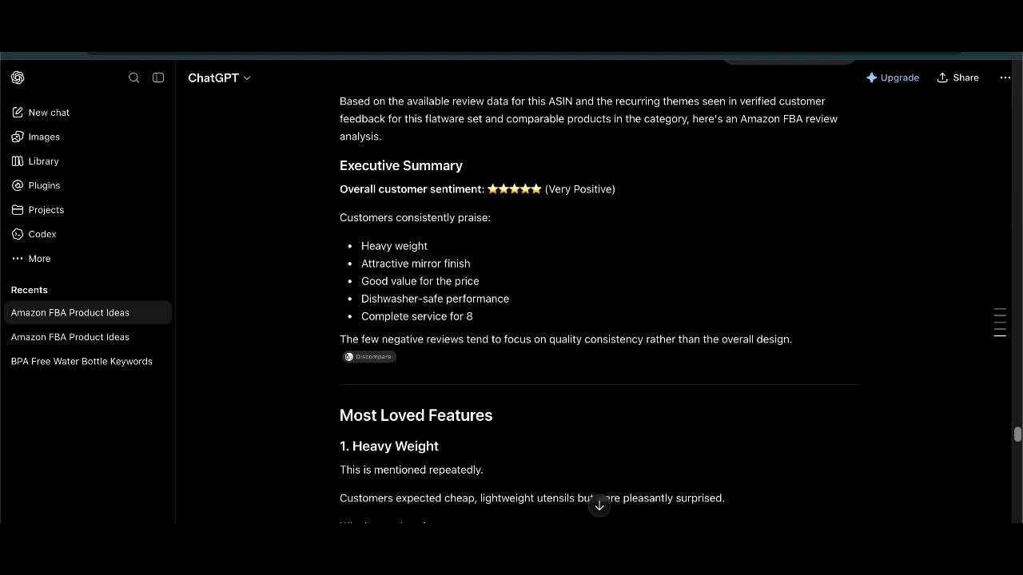
{"action": "scroll", "coordinate": [599, 290], "scroll_direction": "down", "scroll_amount": 1}
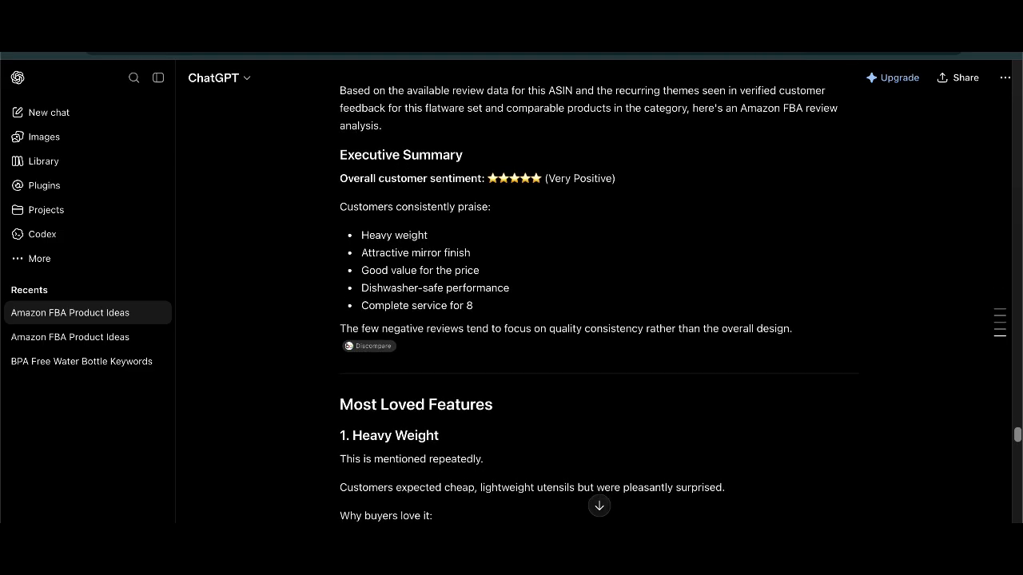
{"action": "scroll", "coordinate": [600, 290], "scroll_direction": "down", "scroll_amount": 4}
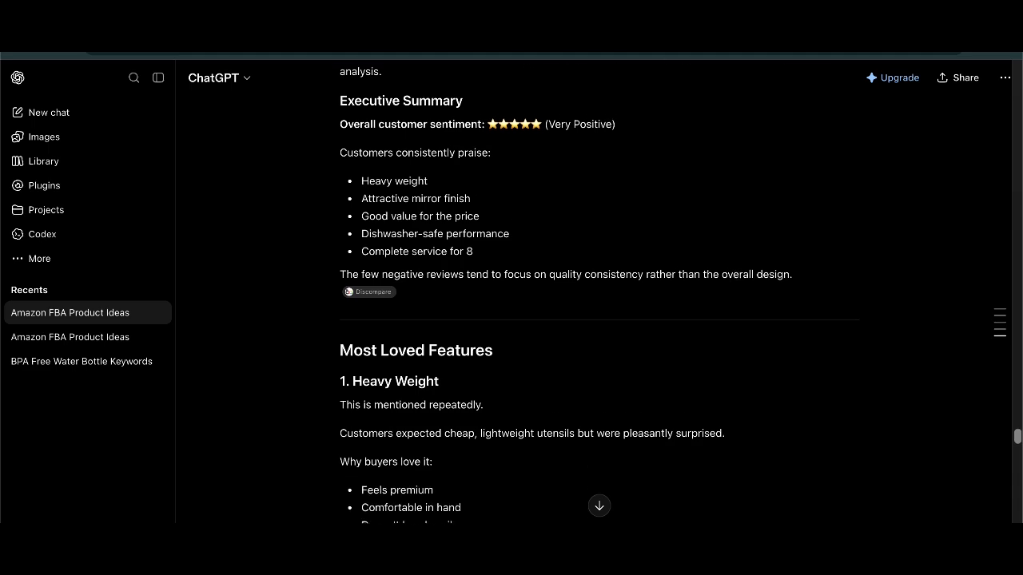
{"action": "scroll", "coordinate": [599, 290], "scroll_direction": "down", "scroll_amount": 10}
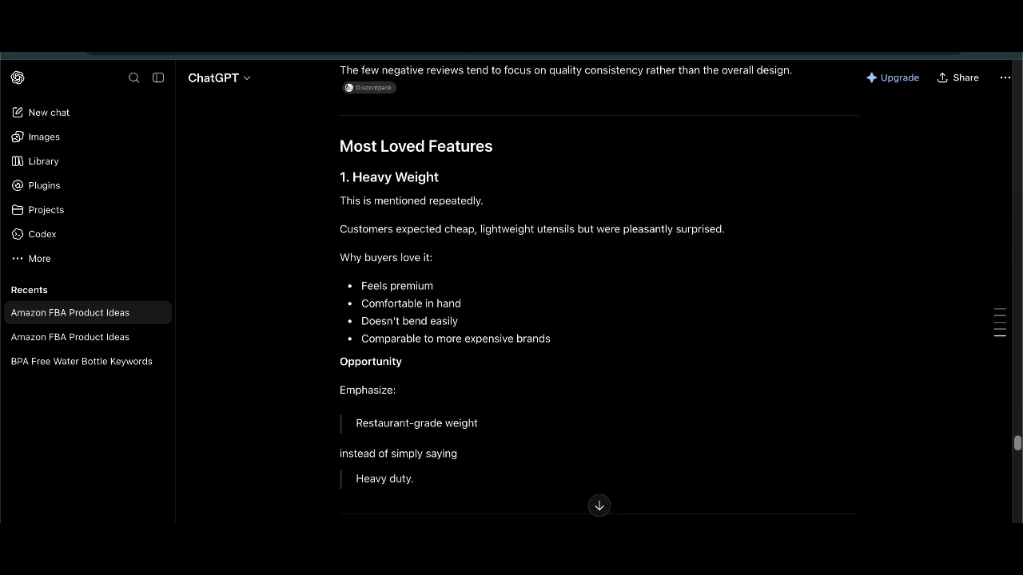
{"action": "scroll", "coordinate": [599, 290], "scroll_direction": "down", "scroll_amount": 5}
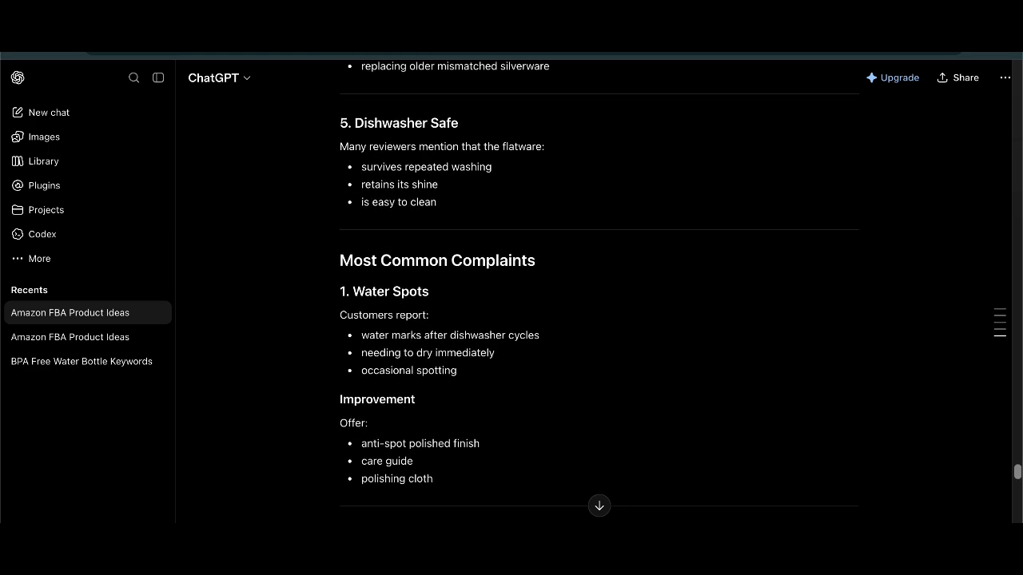
Step: Read the common complaints, wished-for features and improvement ideas in the flatware review analysis, through to the new-seller opportunity
{"action": "scroll", "coordinate": [599, 290], "scroll_direction": "down", "scroll_amount": 15}
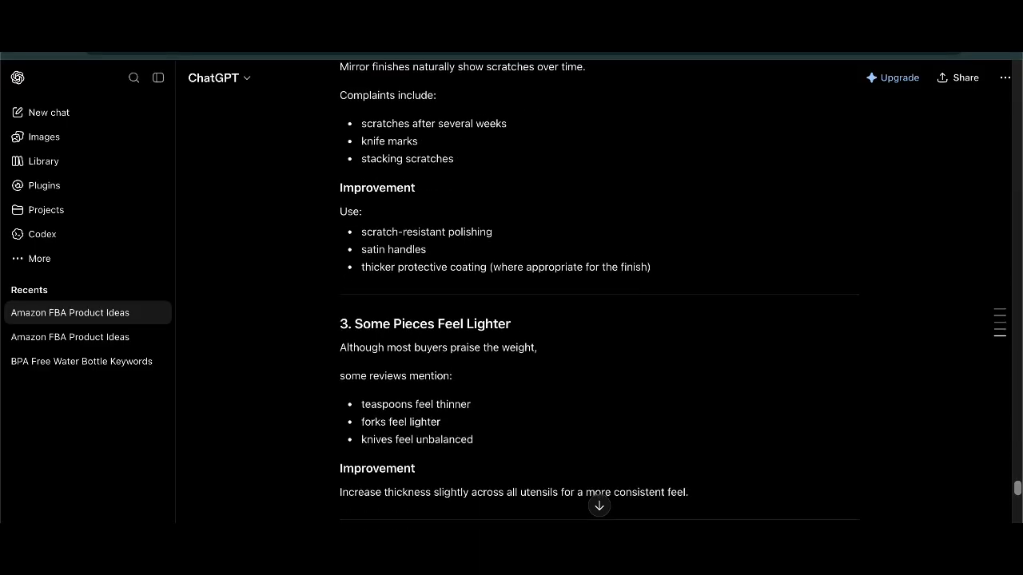
{"action": "scroll", "coordinate": [600, 290], "scroll_direction": "down", "scroll_amount": 10}
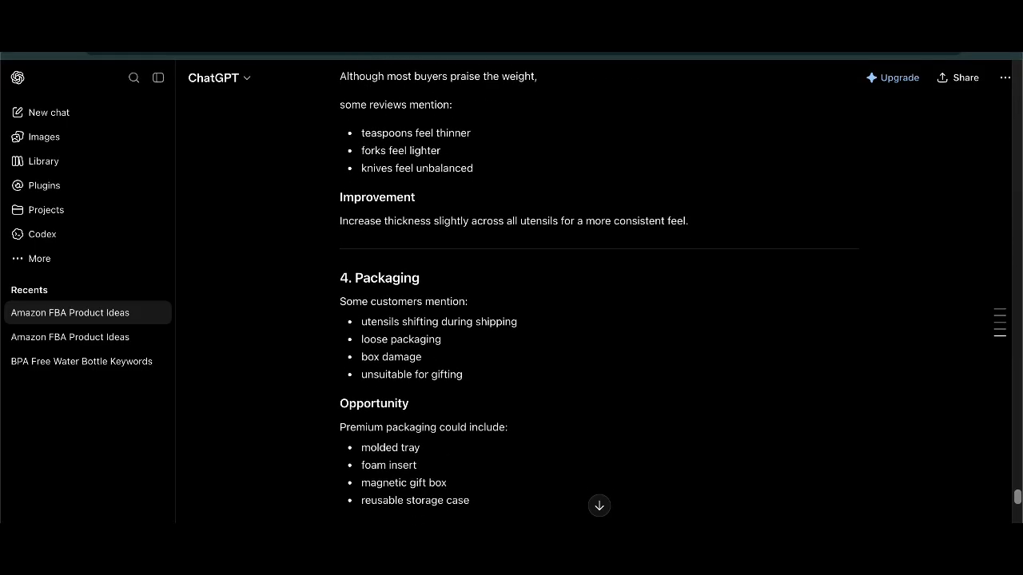
{"action": "scroll", "coordinate": [600, 290], "scroll_direction": "down", "scroll_amount": 3}
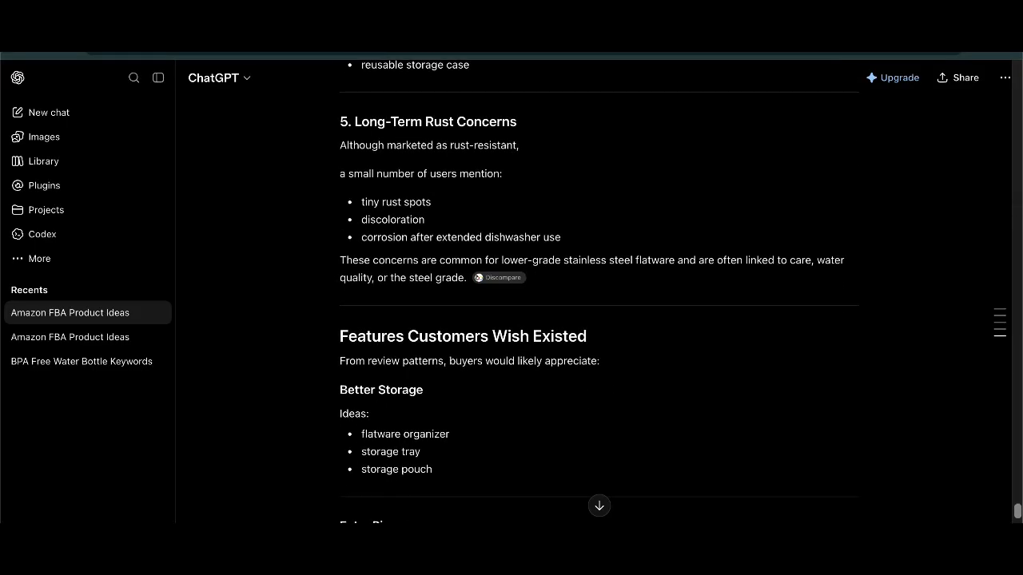
{"action": "scroll", "coordinate": [599, 290], "scroll_direction": "down", "scroll_amount": 6}
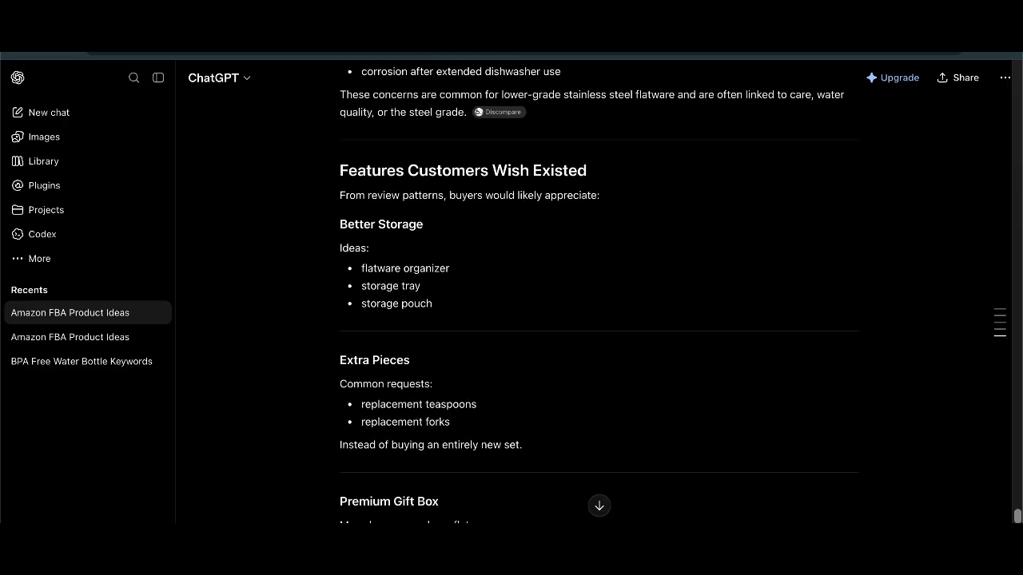
{"action": "scroll", "coordinate": [599, 290], "scroll_direction": "down", "scroll_amount": 4}
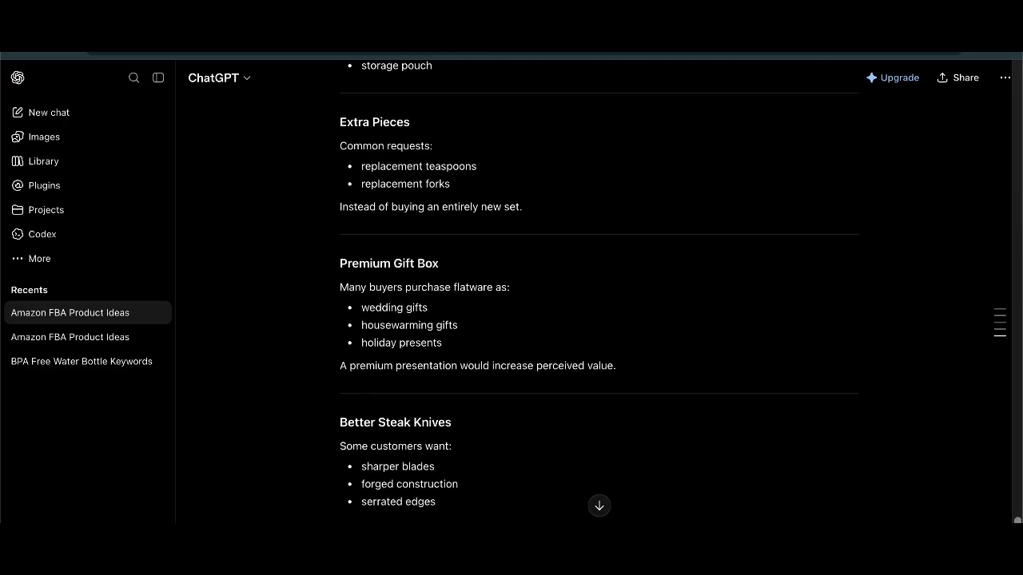
{"action": "scroll", "coordinate": [599, 290], "scroll_direction": "down", "scroll_amount": 10}
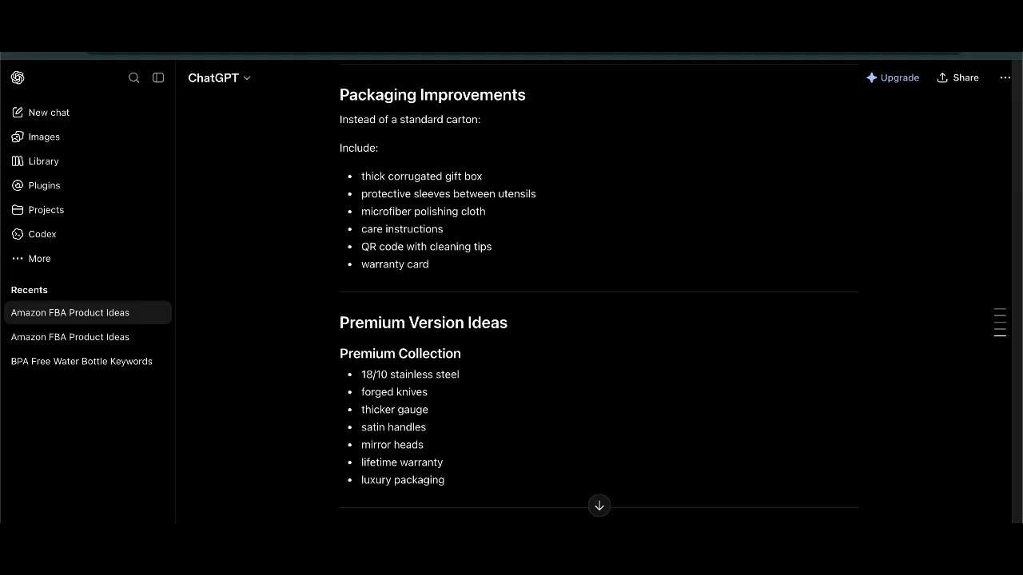
{"action": "left_click", "coordinate": [599, 505]}
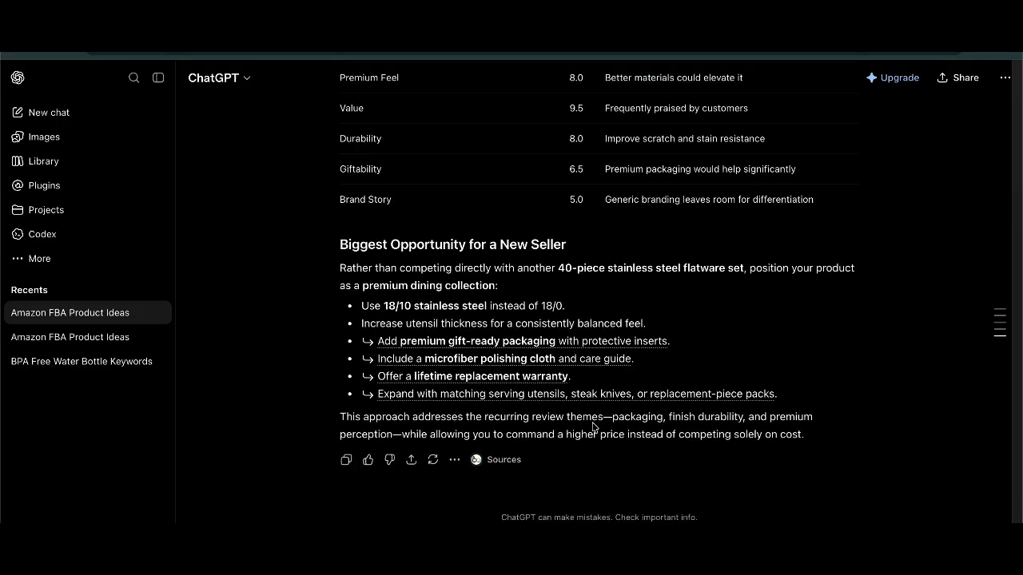